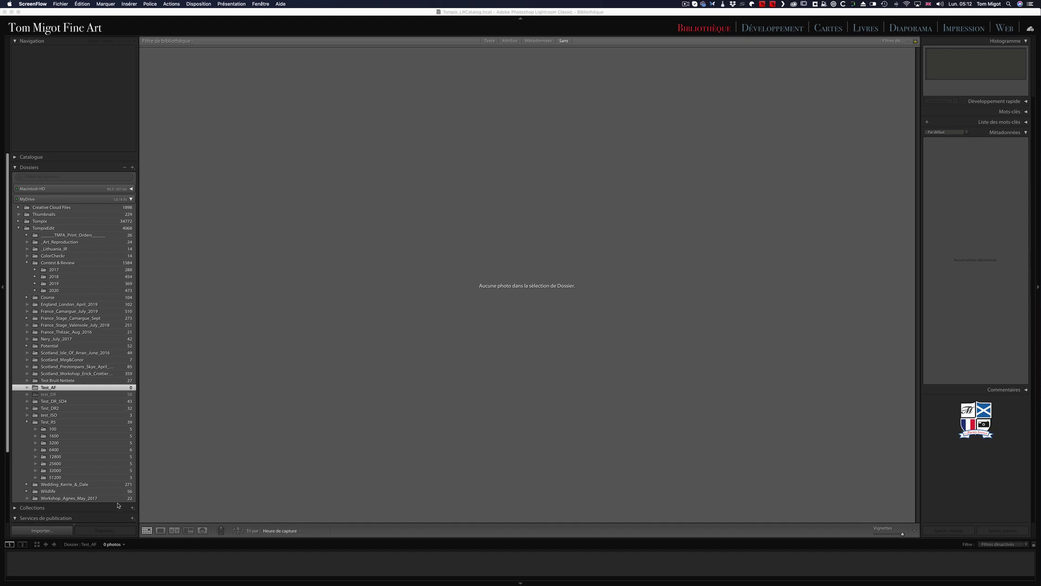
Start a photo import in Lightroom, and in Finder inspect _MP_0415.CR3 in the Sony_Tough card's DCIM/101CANON folder.
left_click(46, 531)
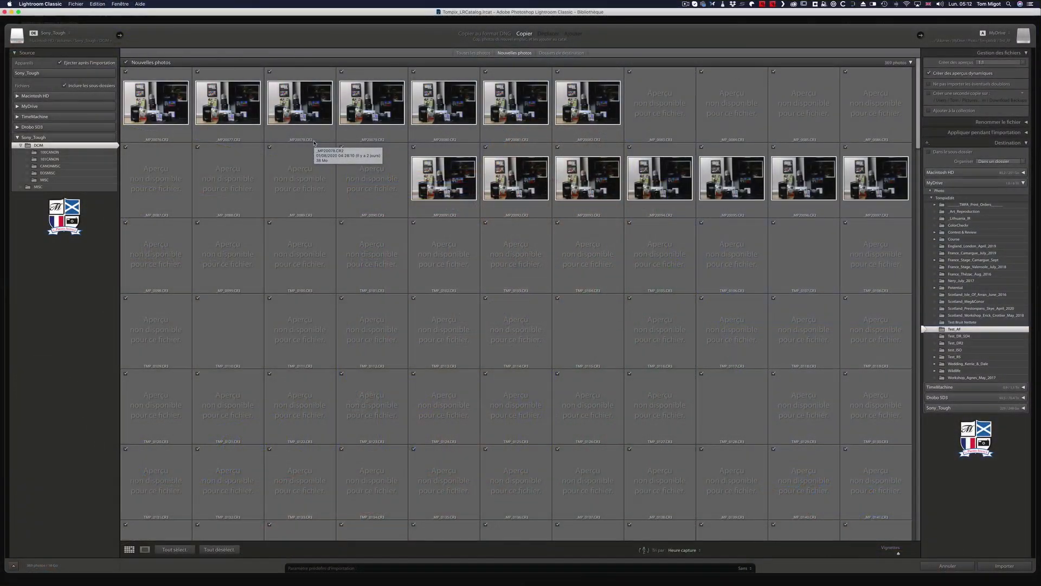
key("super+Tab")
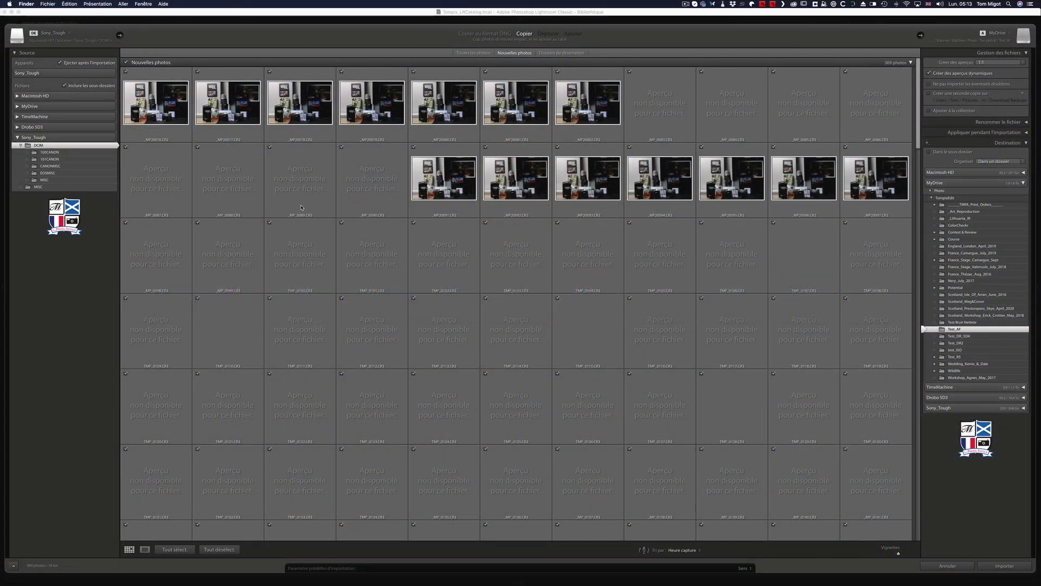
key("super+n")
left_click_drag(518, 188, 324, 185)
left_click(327, 381)
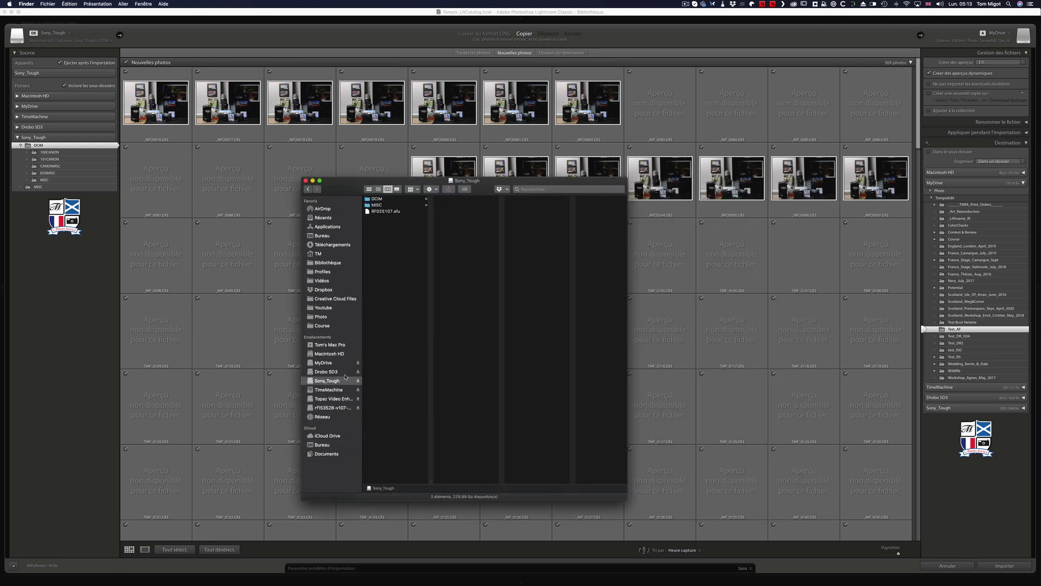
left_click(385, 199)
left_click(458, 205)
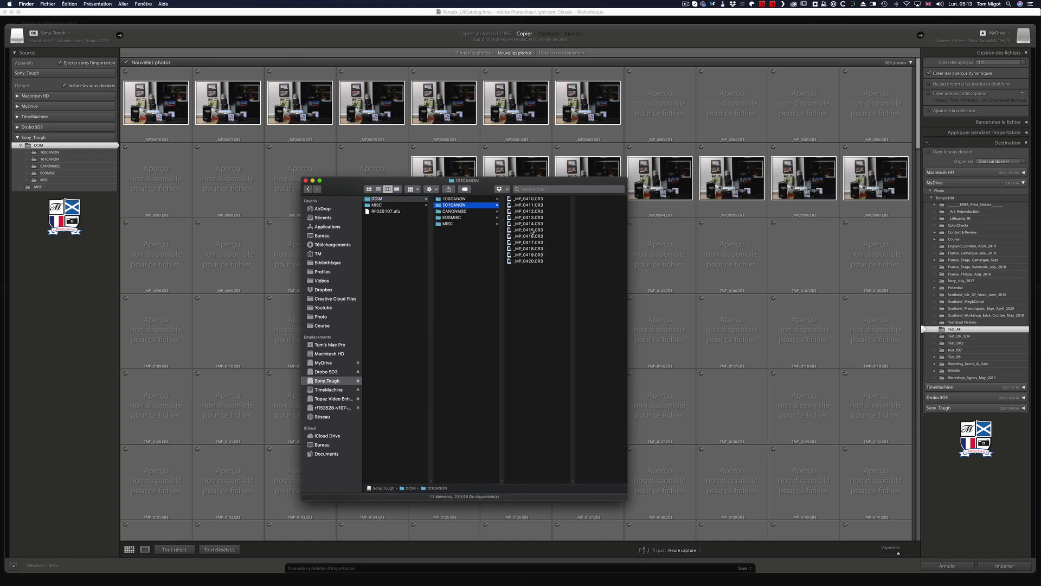
left_click(529, 230)
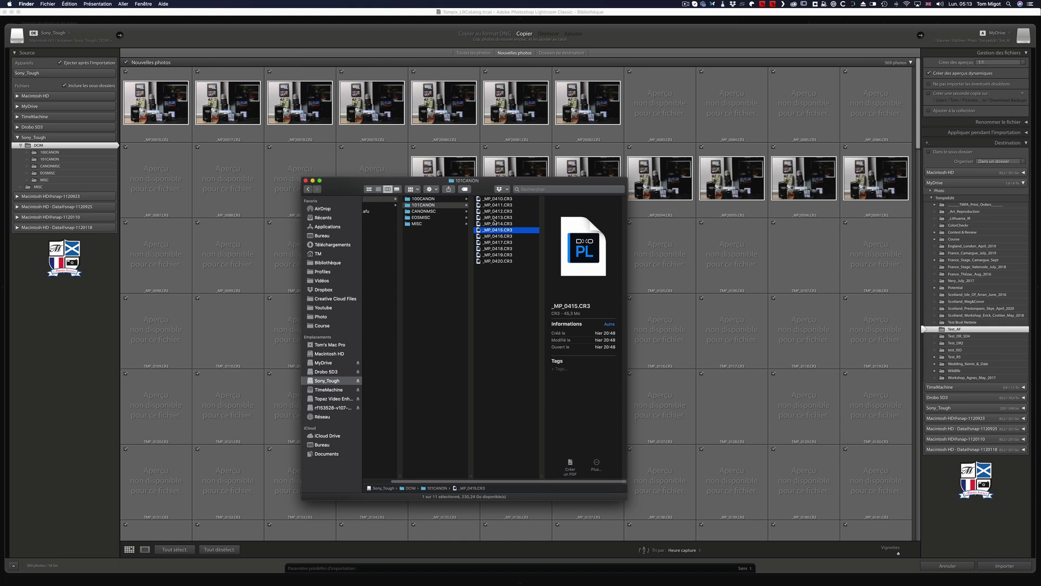
Preview the file _MP20082.CR2 in the card's 100CANON folder.
left_click(443, 199)
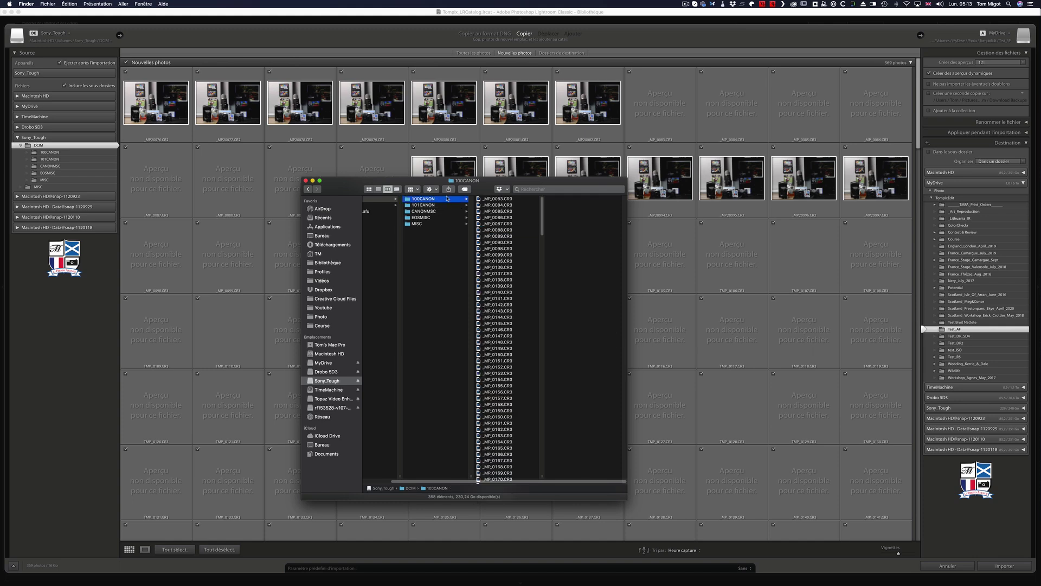
scroll(481, 243, "down", 20)
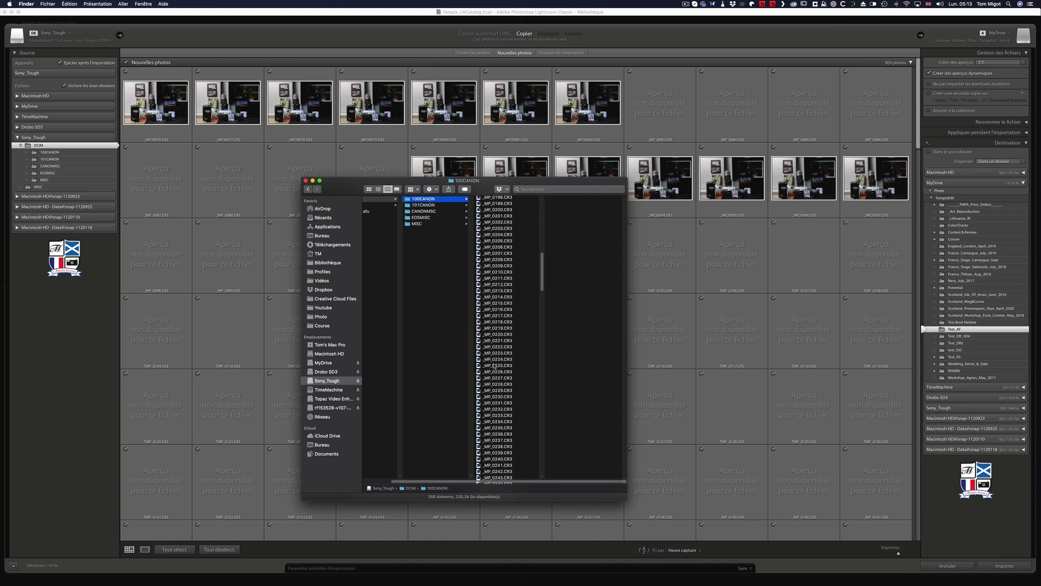
left_click(494, 433)
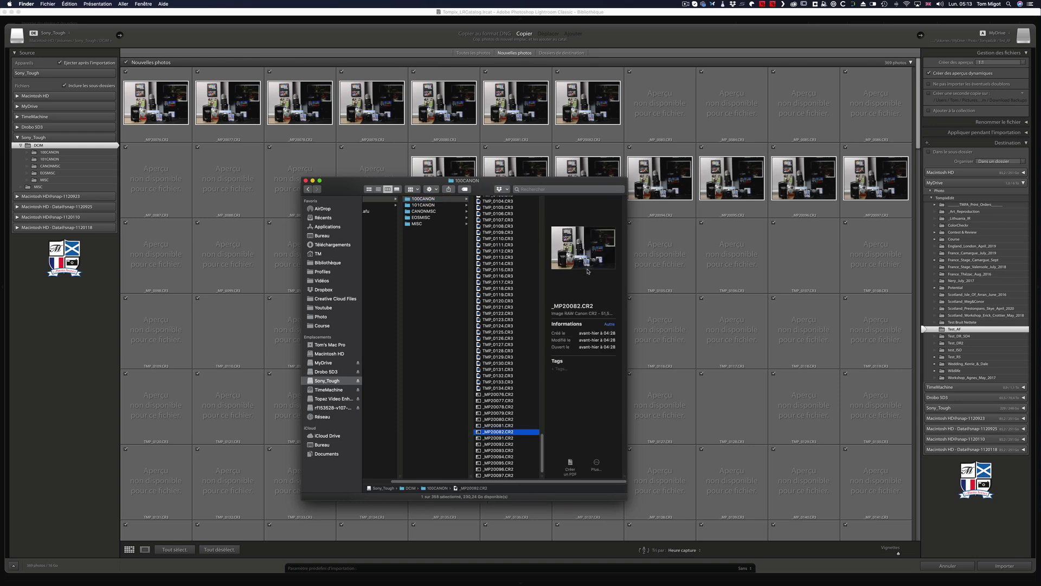
Return to Lightroom's import window, deselect all photos, and try to import only _MP_0410.CR3 into the Test_AF folder.
left_click(417, 39)
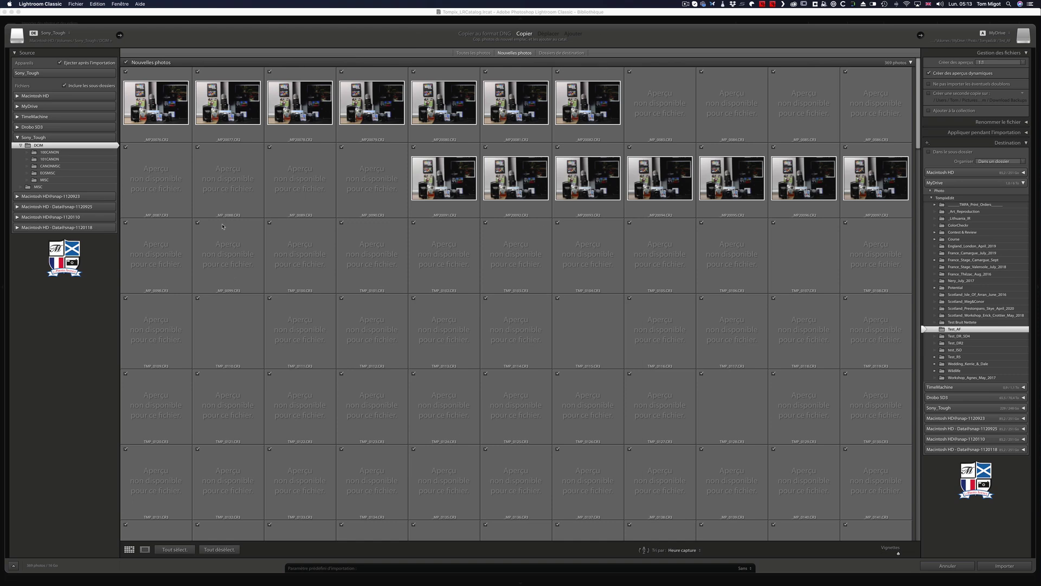
scroll(440, 378, "down", 10)
scroll(919, 176, "down", 10)
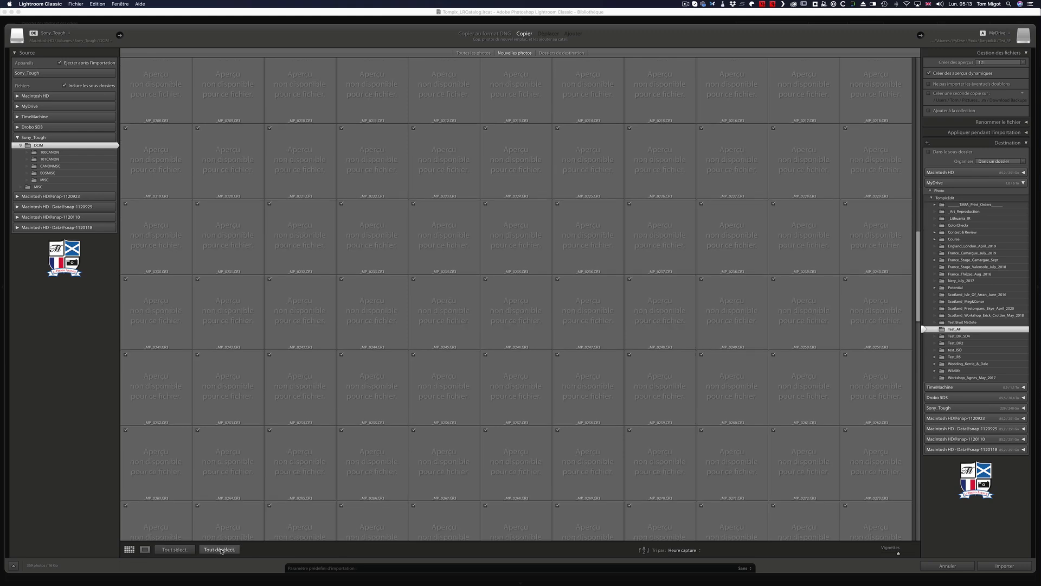
left_click(220, 549)
scroll(829, 430, "down", 15)
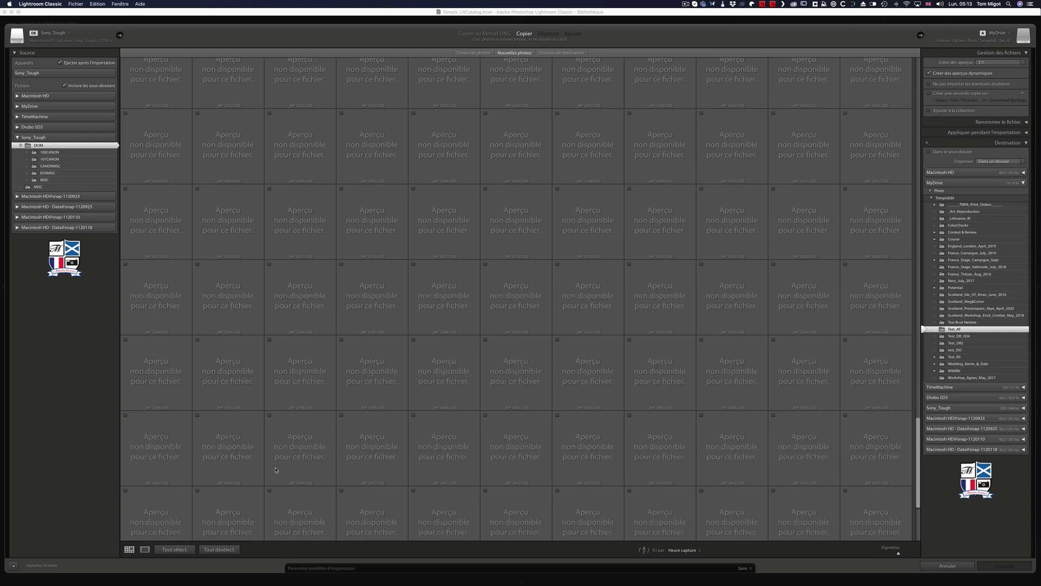
left_click(343, 418)
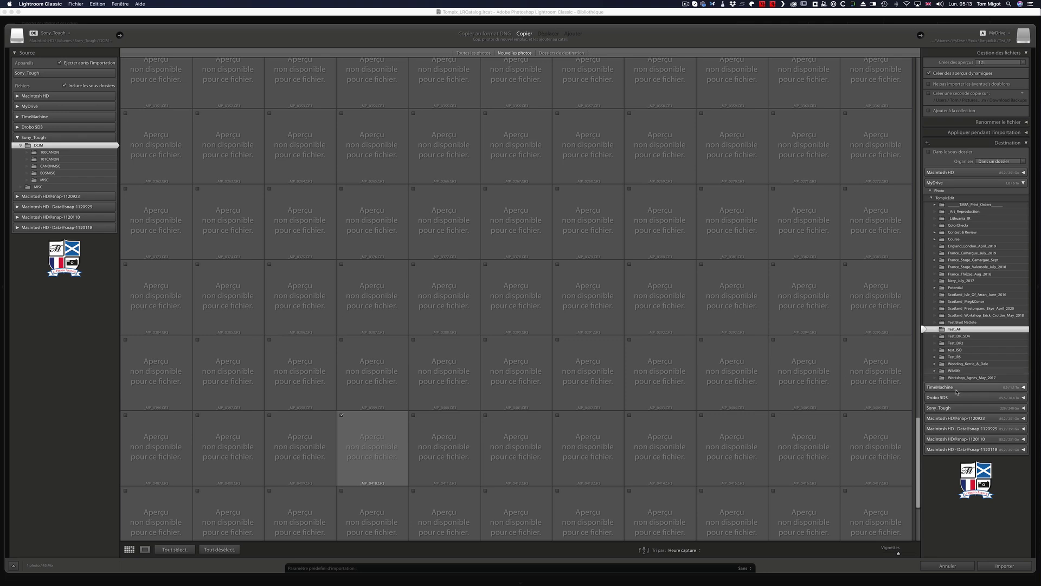
left_click(1004, 565)
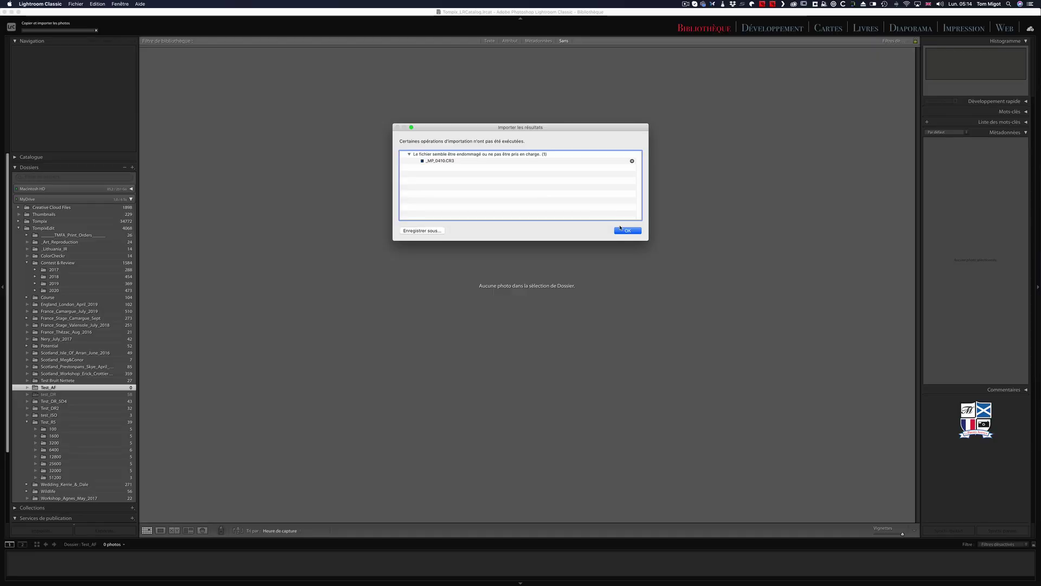
left_click(624, 230)
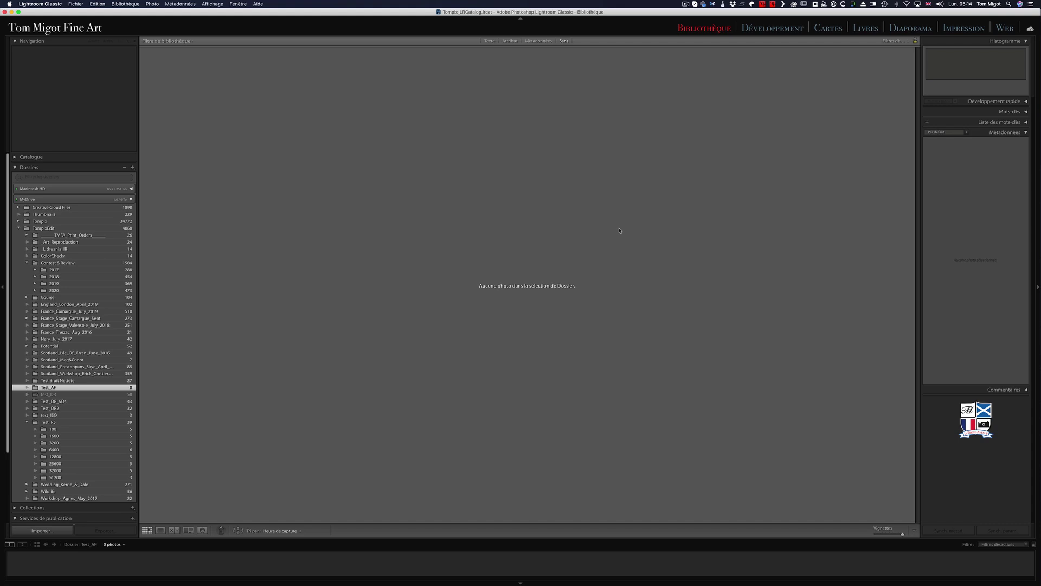
View the Adobe Digital Negative Converter help page in Safari and launch Adobe DNG Converter from the Photo app group.
key("super+Tab")
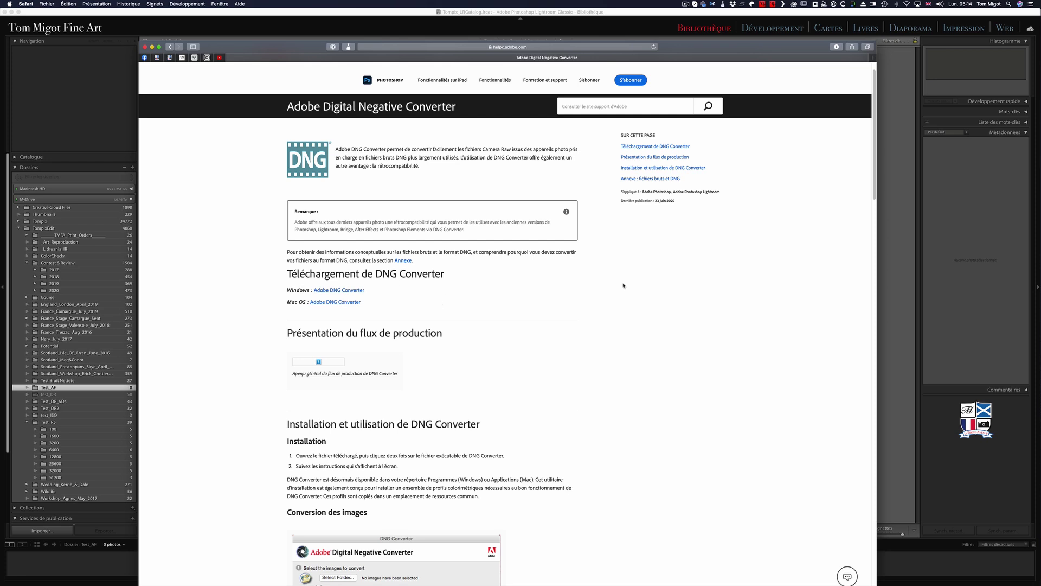
key("super+Tab")
key("Escape")
key("F4")
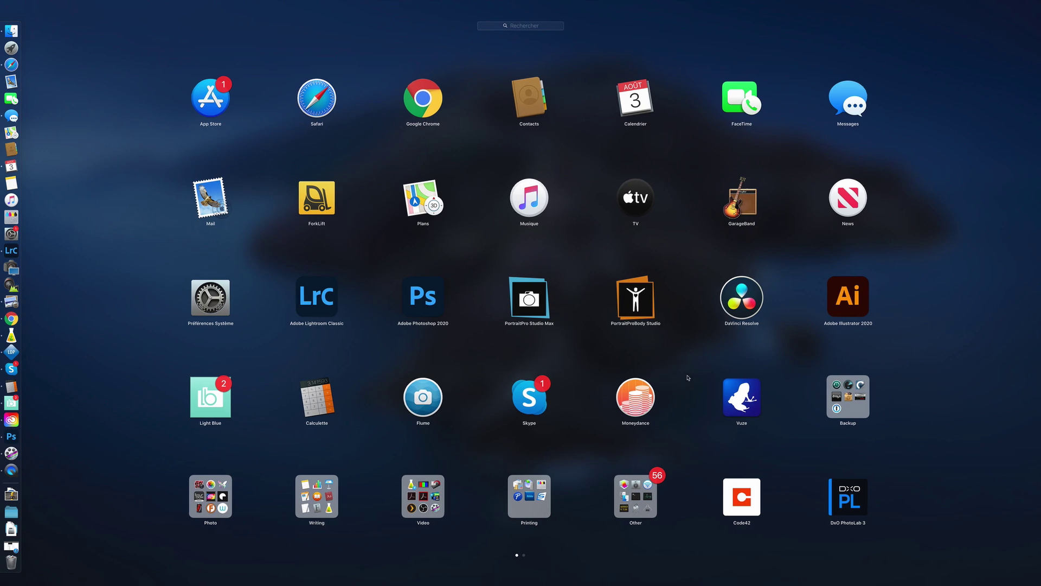
scroll(689, 335, "right", 3)
scroll(708, 298, "left", 3)
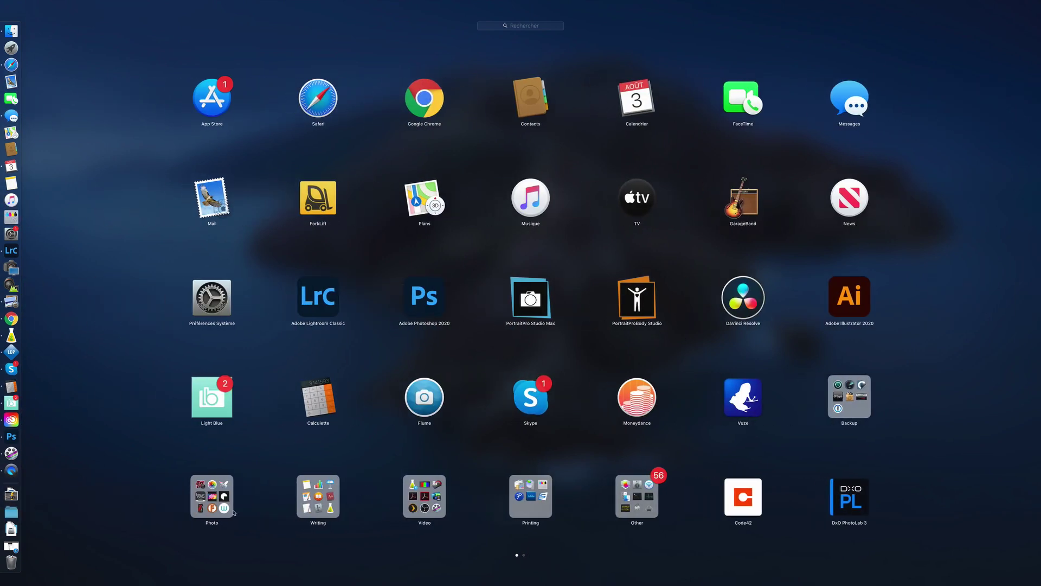
left_click(225, 494)
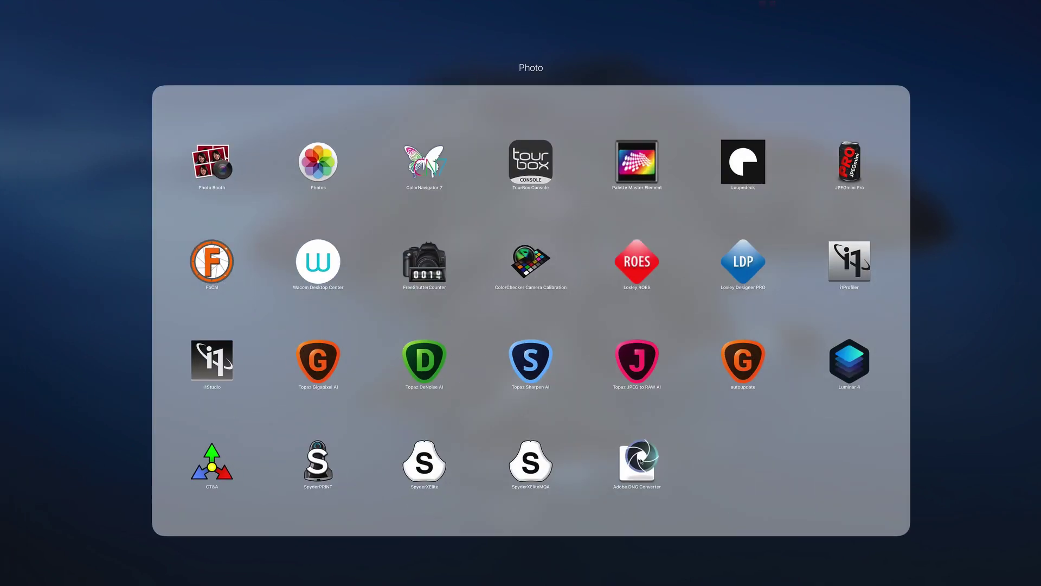
left_click(638, 461)
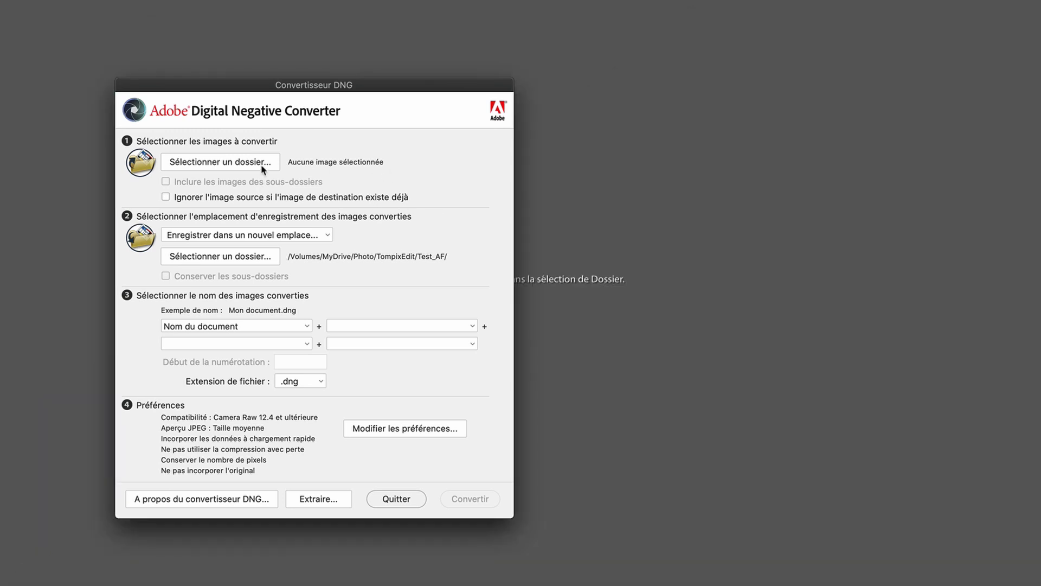
Choose the Sony_Tough card's DCIM/101CANON folder as the source of images to convert.
left_click(237, 161)
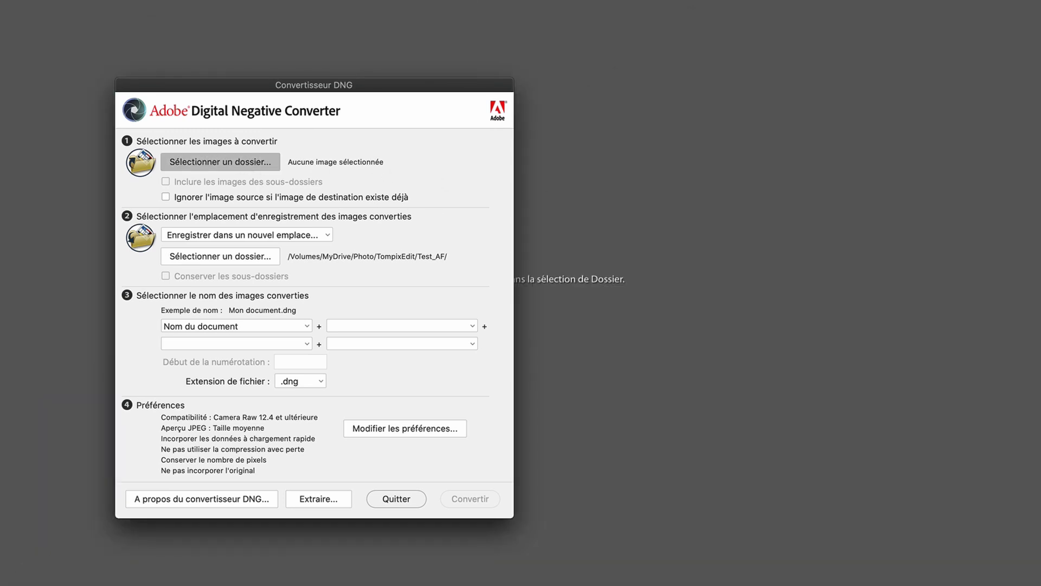
scroll(217, 296, "down", 2)
scroll(215, 292, "down", 5)
scroll(209, 290, "up", 2)
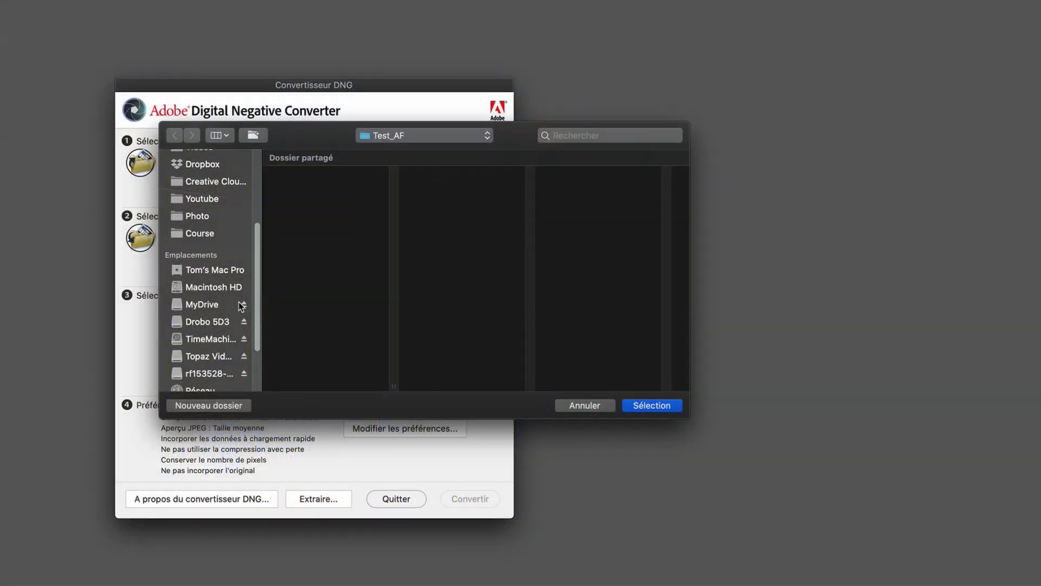
scroll(235, 317, "down", 2)
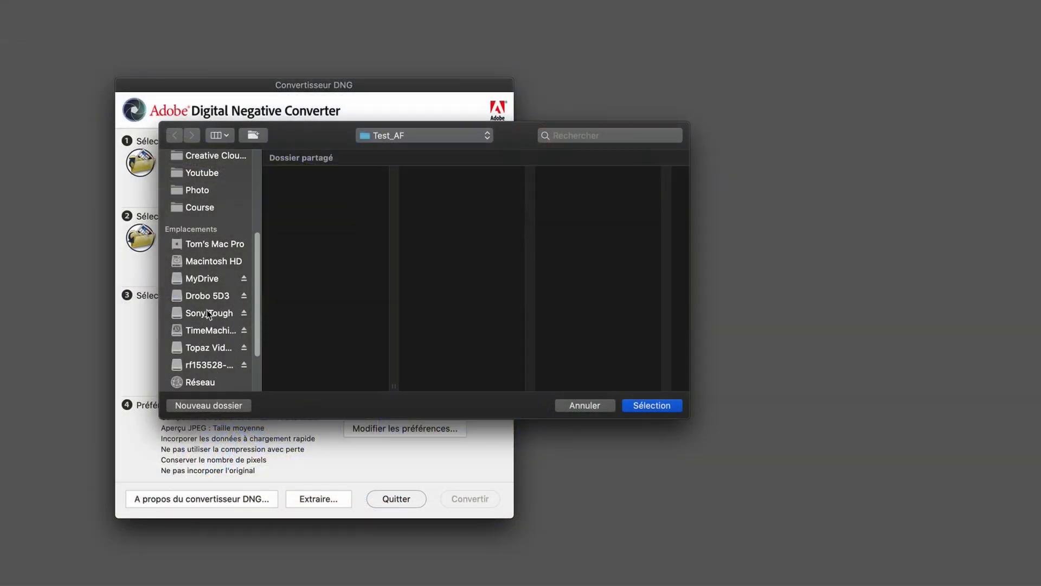
left_click(206, 312)
left_click(318, 172)
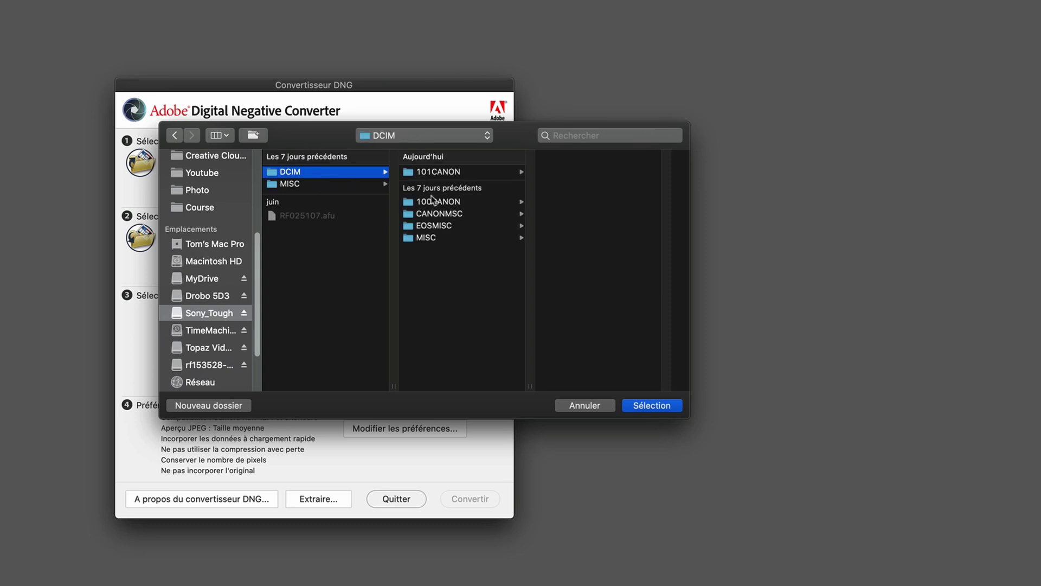
left_click(448, 173)
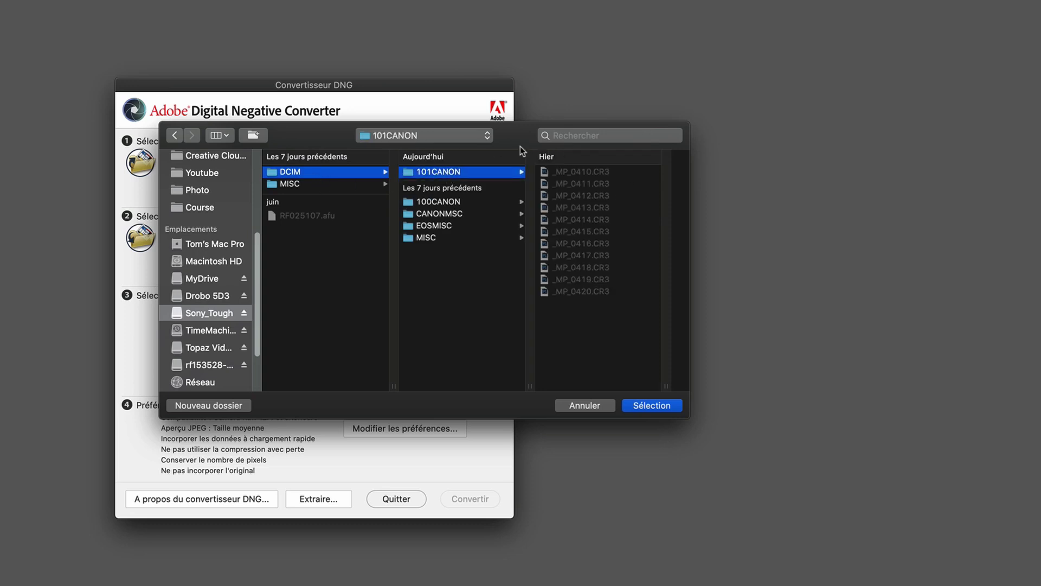
left_click(667, 407)
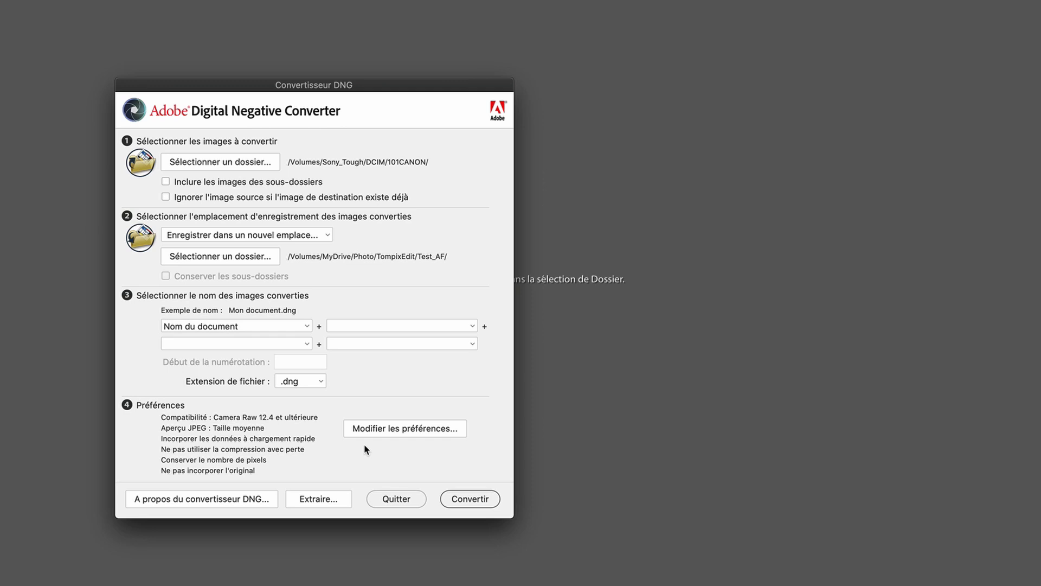
In the conversion preferences, set the DNG compatibility to Camera Raw 12.4 et ultérieure.
left_click(379, 429)
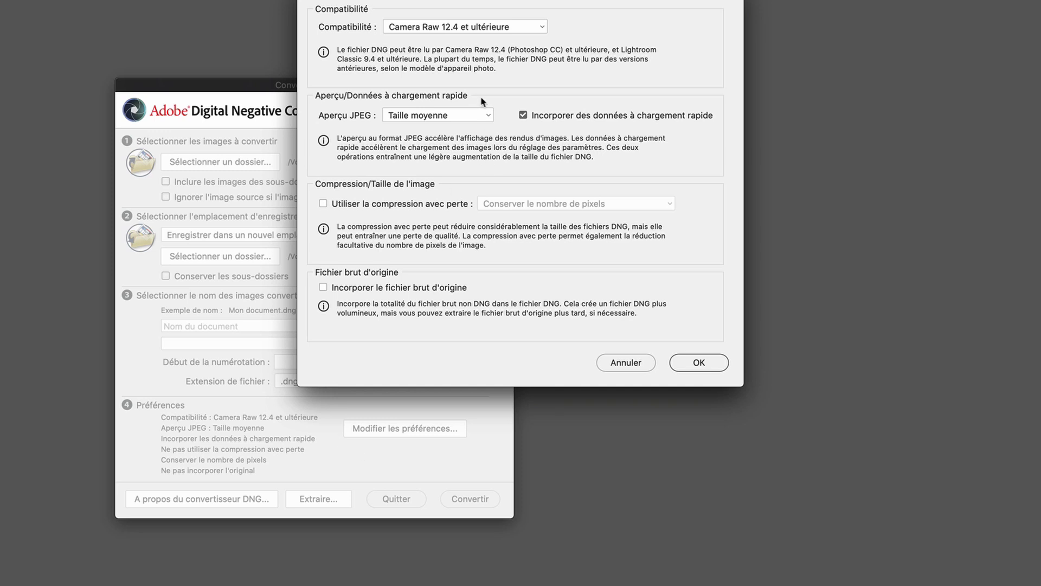
left_click_drag(470, 0, 376, 130)
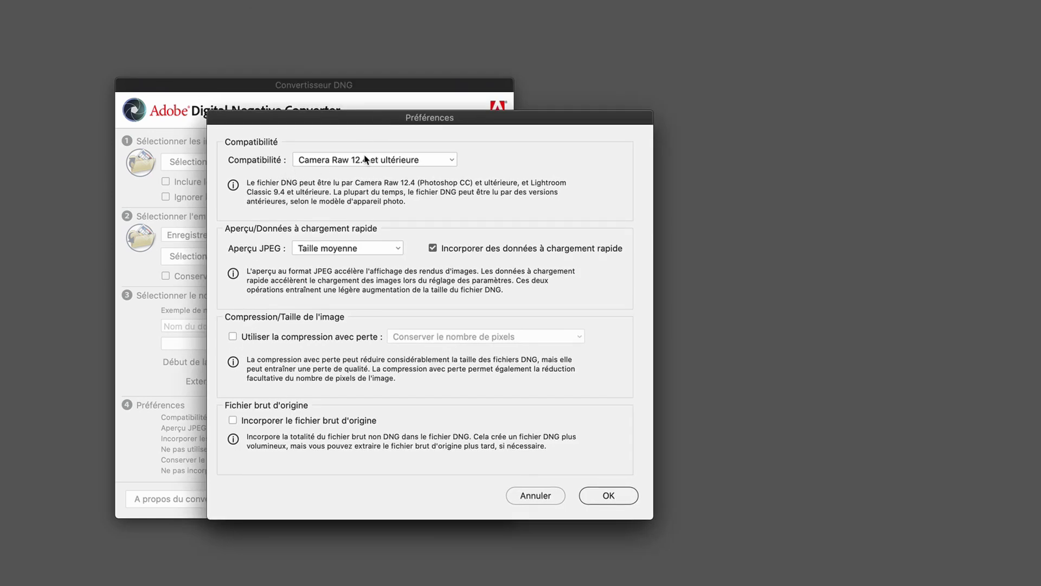
left_click(432, 163)
left_click(431, 158)
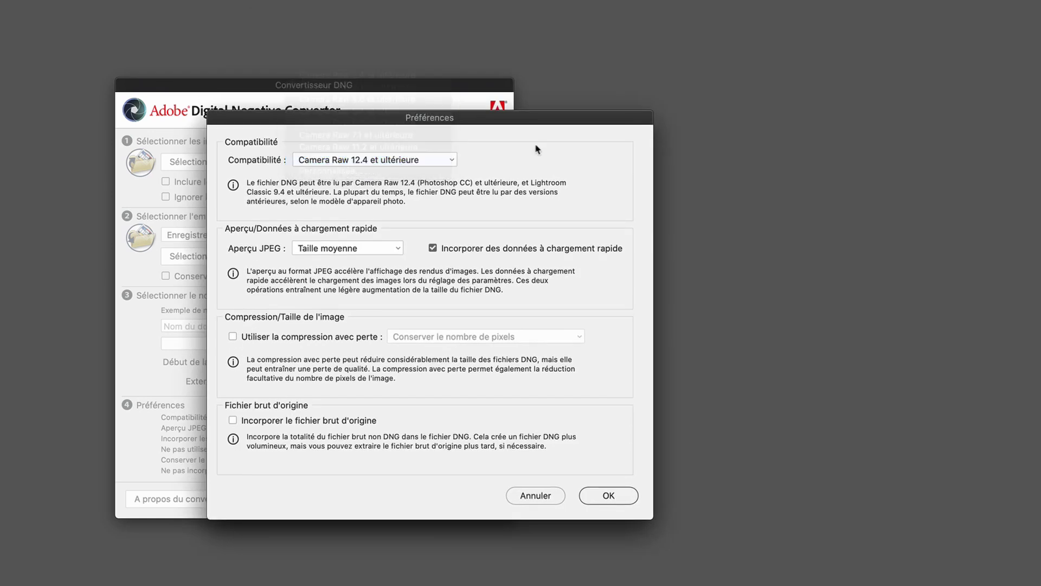